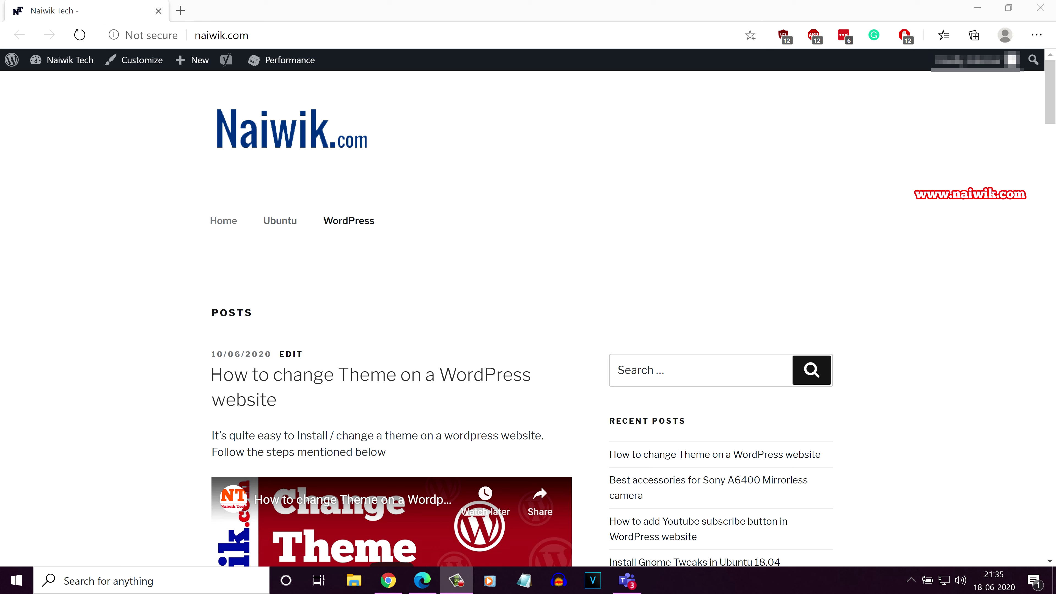
- Go from the site's admin dashboard to the Plugins Add New page
left_click(70, 60)
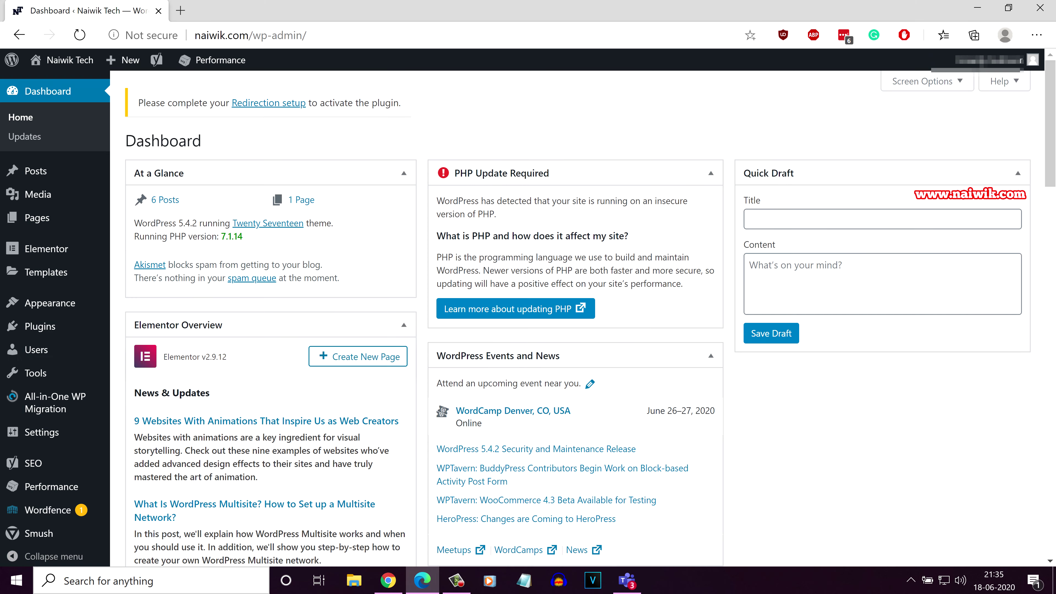
mouse_move(40, 326)
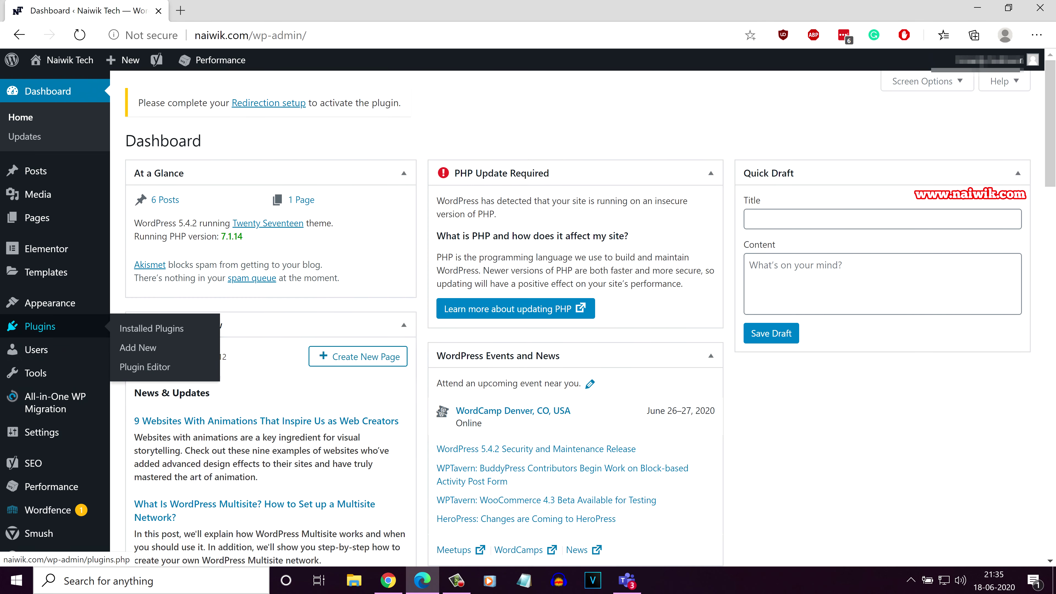
left_click(138, 348)
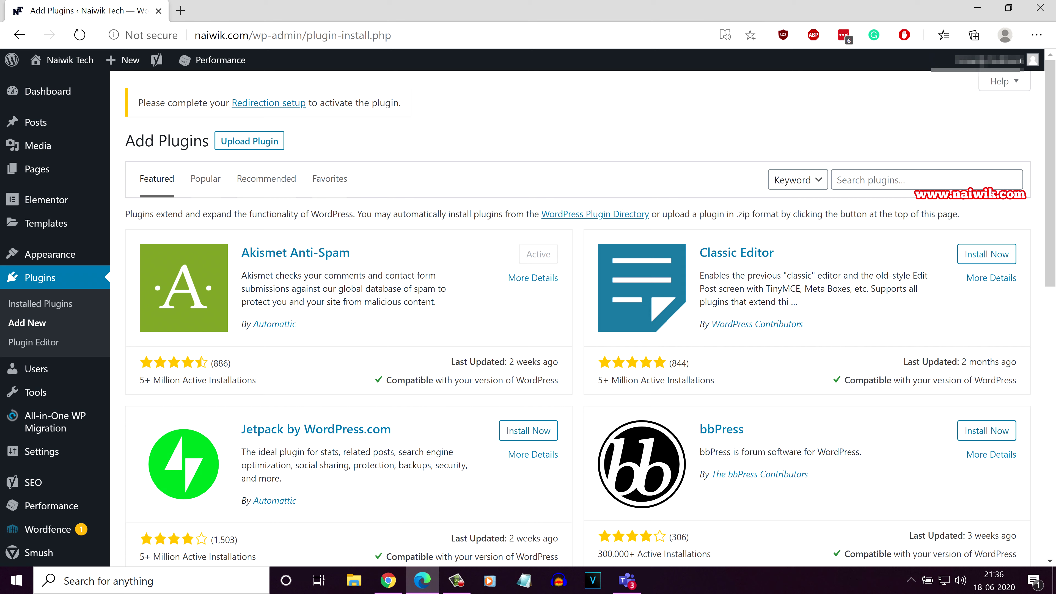
- Search 'wp forms', then install and activate Contact Form by WPForms
left_click(915, 180)
type("wp")
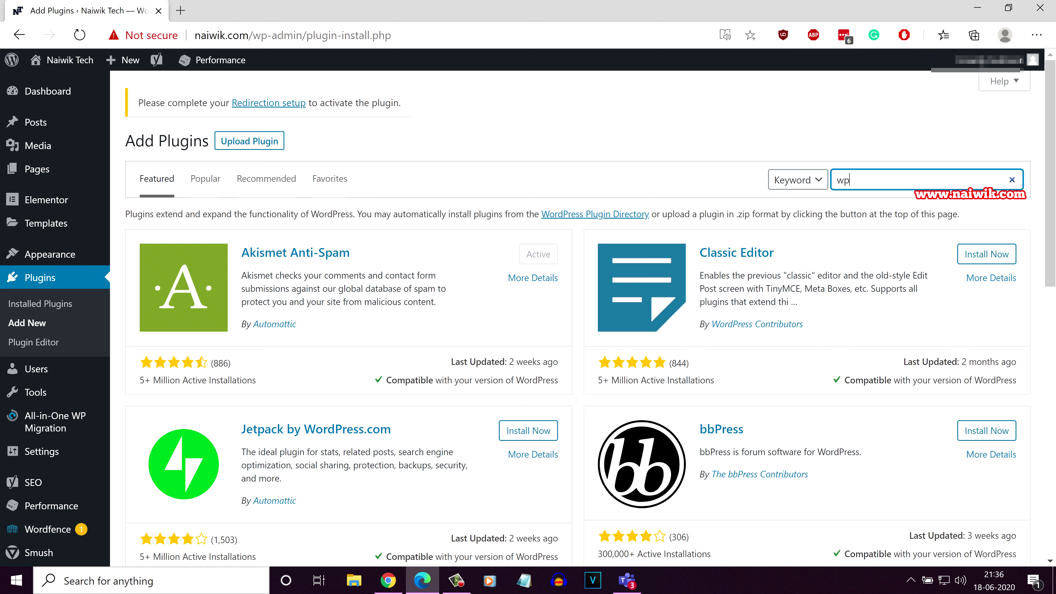
type(" forms")
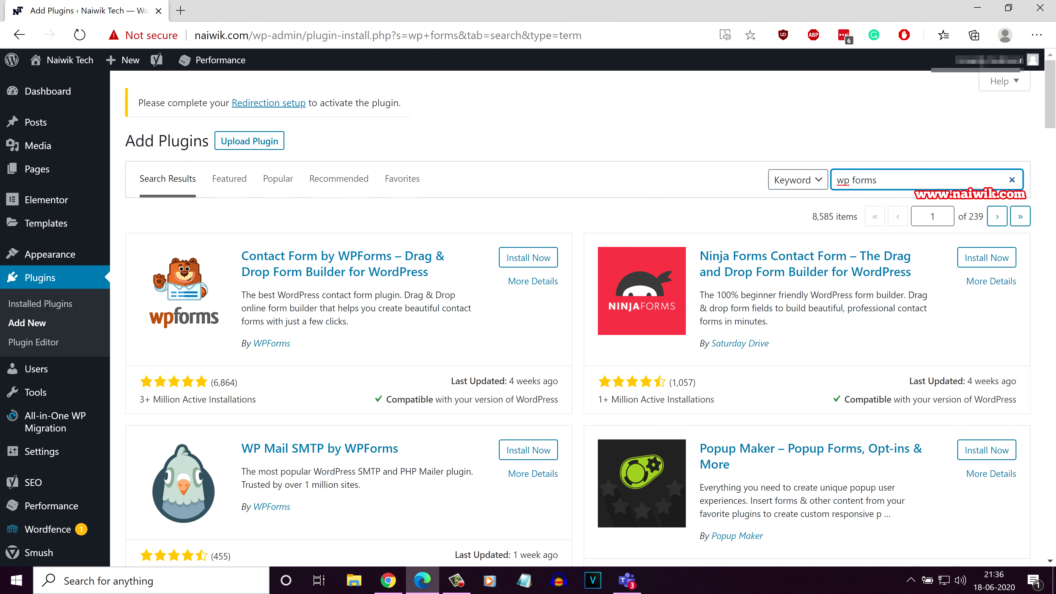
left_click(528, 258)
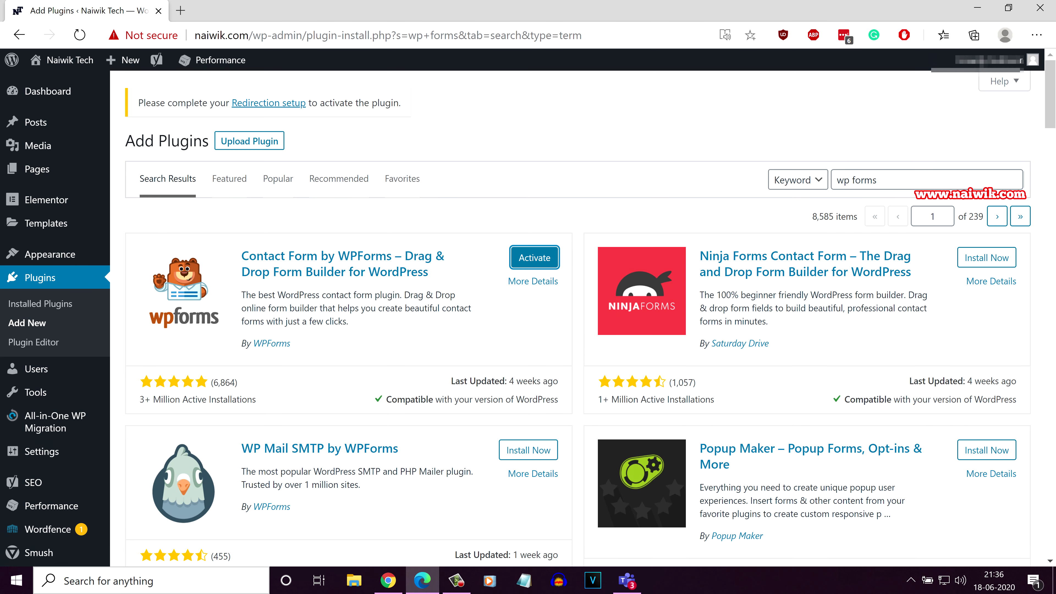
left_click(534, 258)
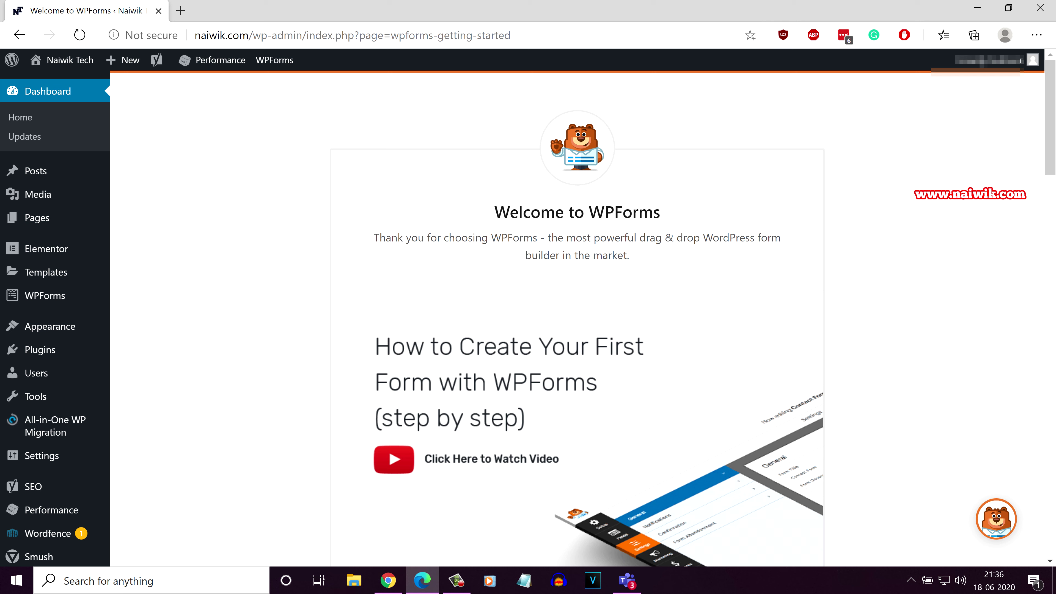
- Open the WPForms forms overview and start creating a new form
mouse_move(44, 296)
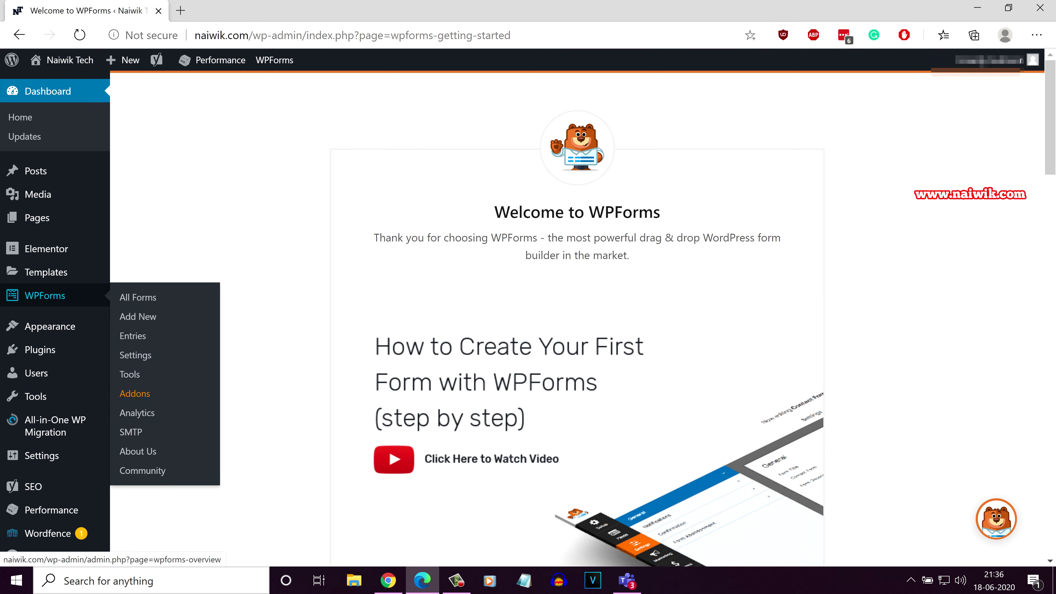
left_click(44, 295)
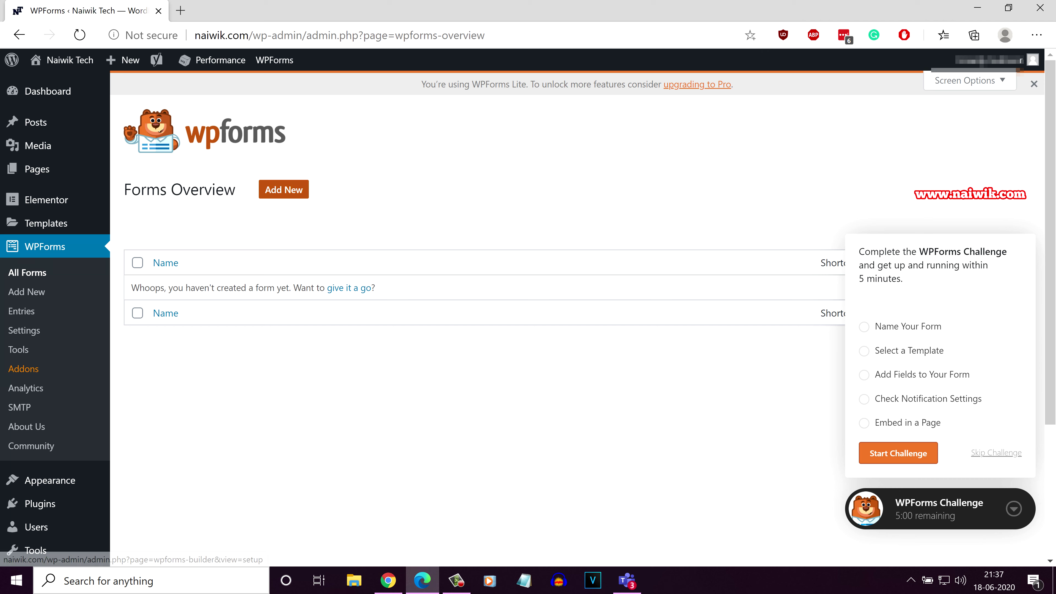
left_click(283, 189)
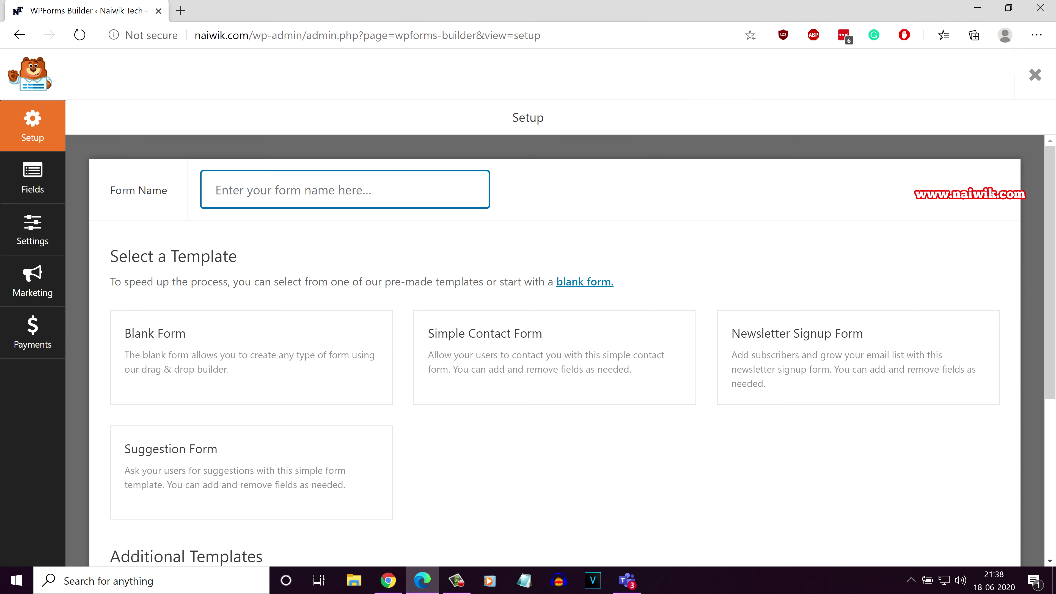
- Name the form 'Contact Us' and build it from the Simple Contact Form template
type("Contact Us")
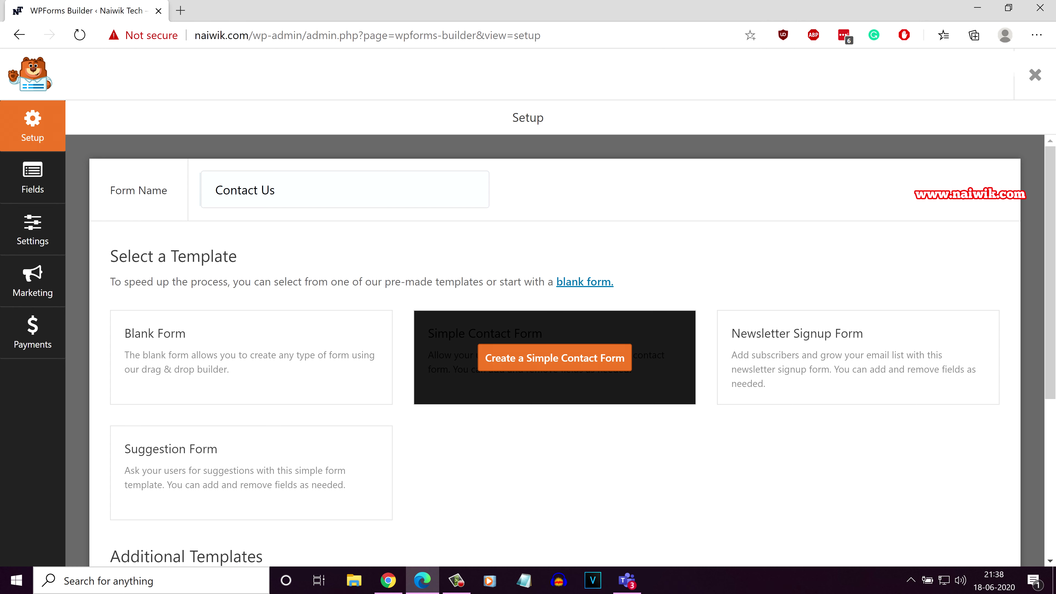
left_click(555, 358)
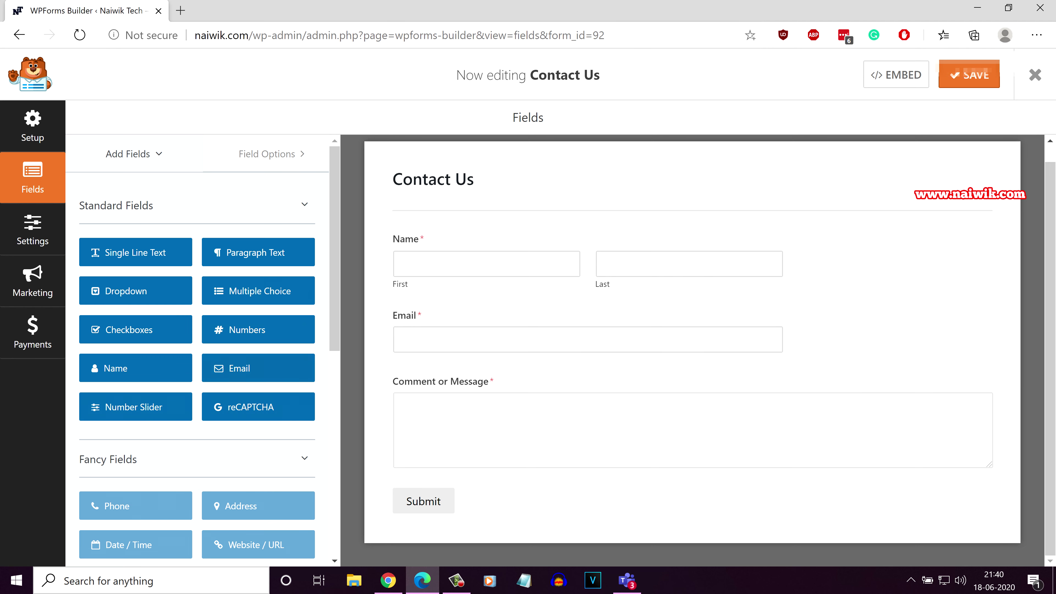
- Add a test Checkboxes field below Email and change its first choice to 'dfsdgs'
left_click_drag(135, 329, 694, 388)
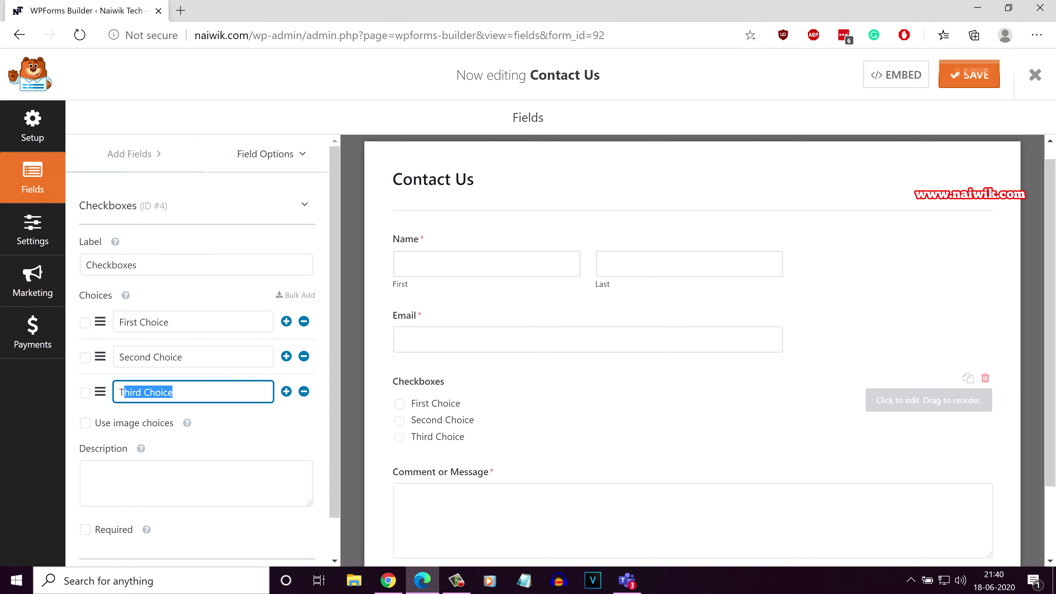
left_click_drag(183, 358, 145, 357)
left_click_drag(169, 322, 120, 322)
type("dfsdgs")
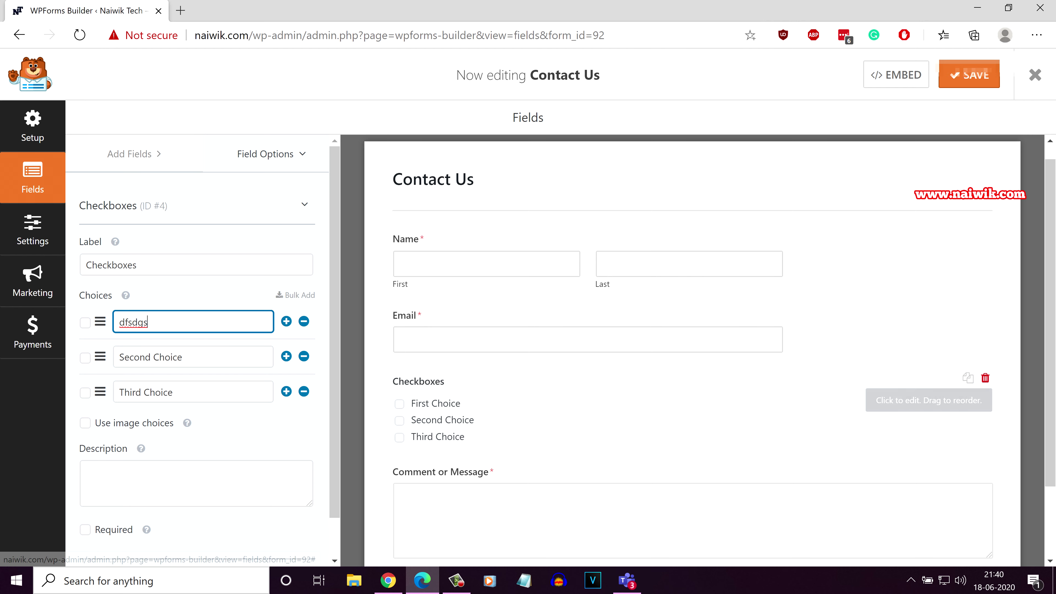
- Delete the Checkboxes field, save the Contact Us form, and exit the builder
left_click(985, 378)
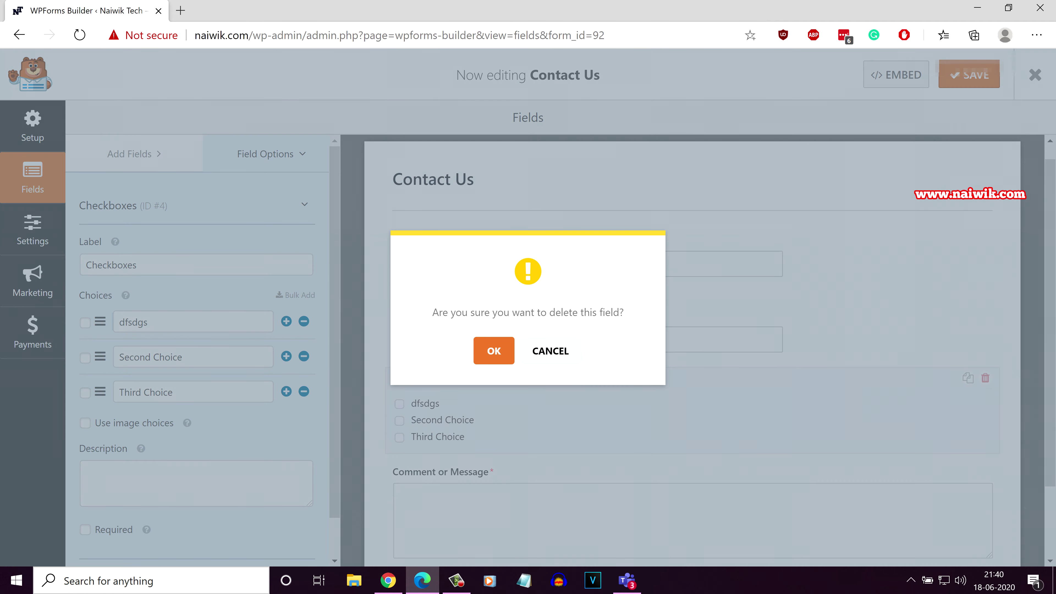
left_click(499, 343)
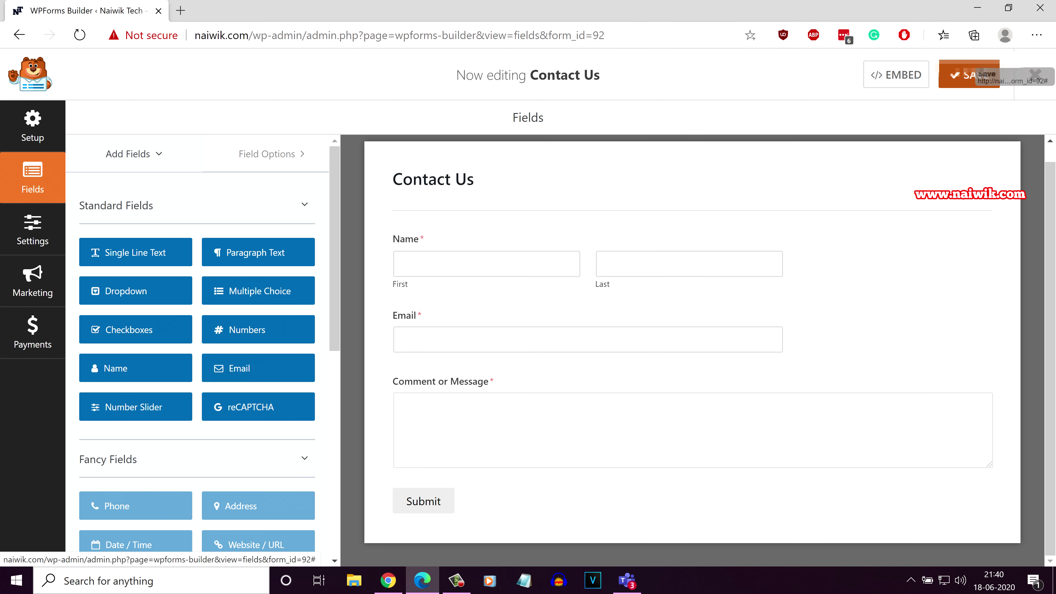
left_click(969, 75)
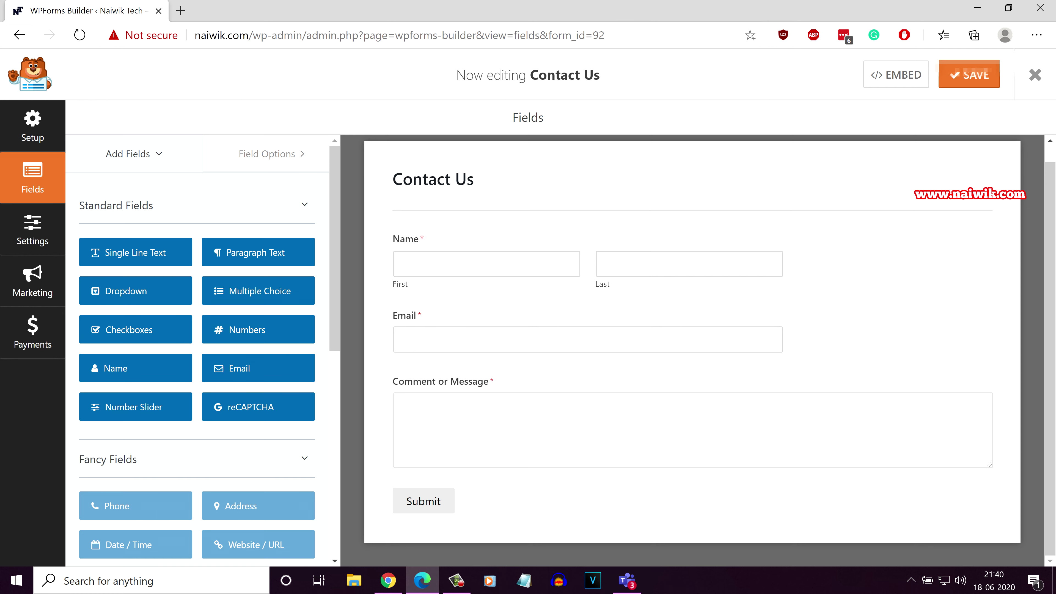
left_click(33, 125)
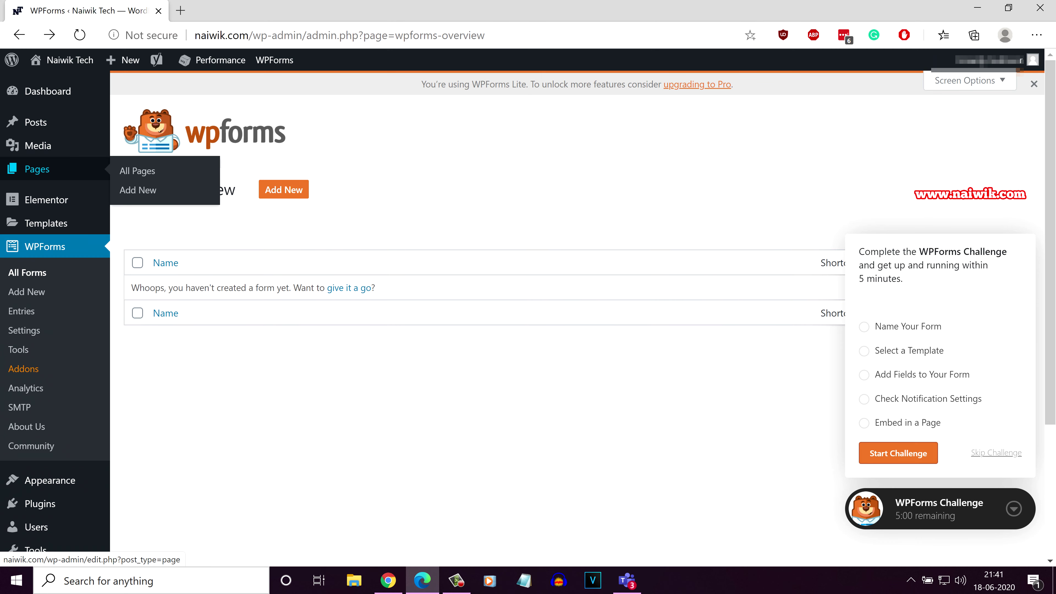
- Create a page titled 'Contact Us' and insert a WPForms block found by searching 'wp'
left_click(138, 190)
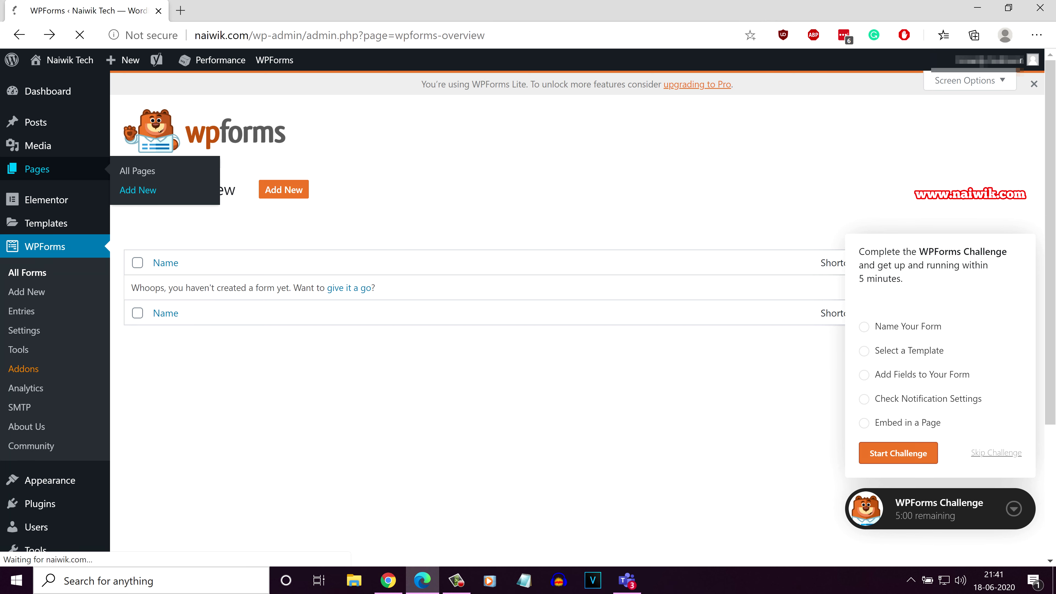
type("Contact Us")
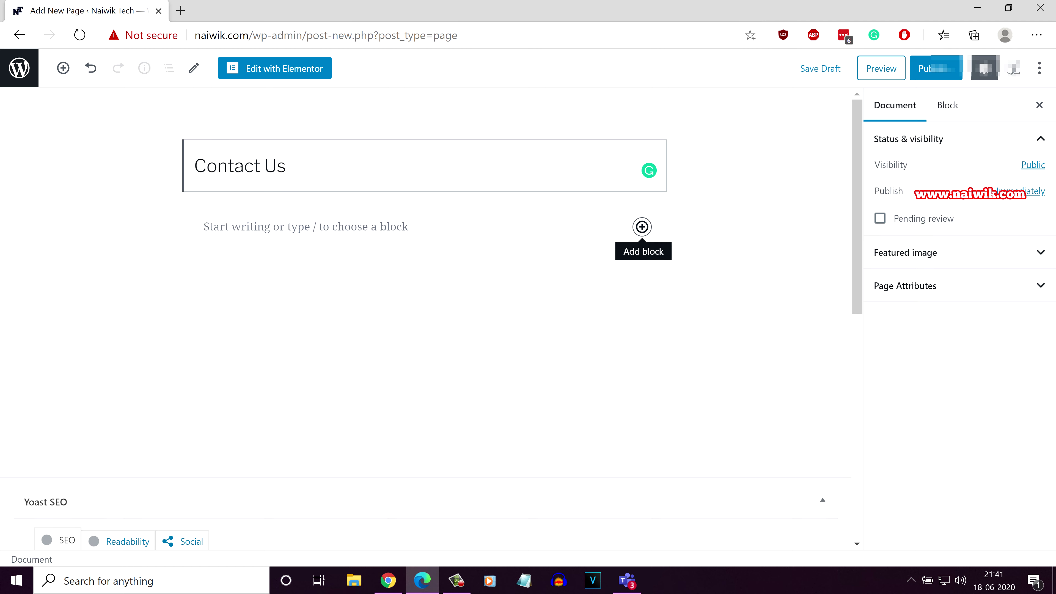
left_click(642, 226)
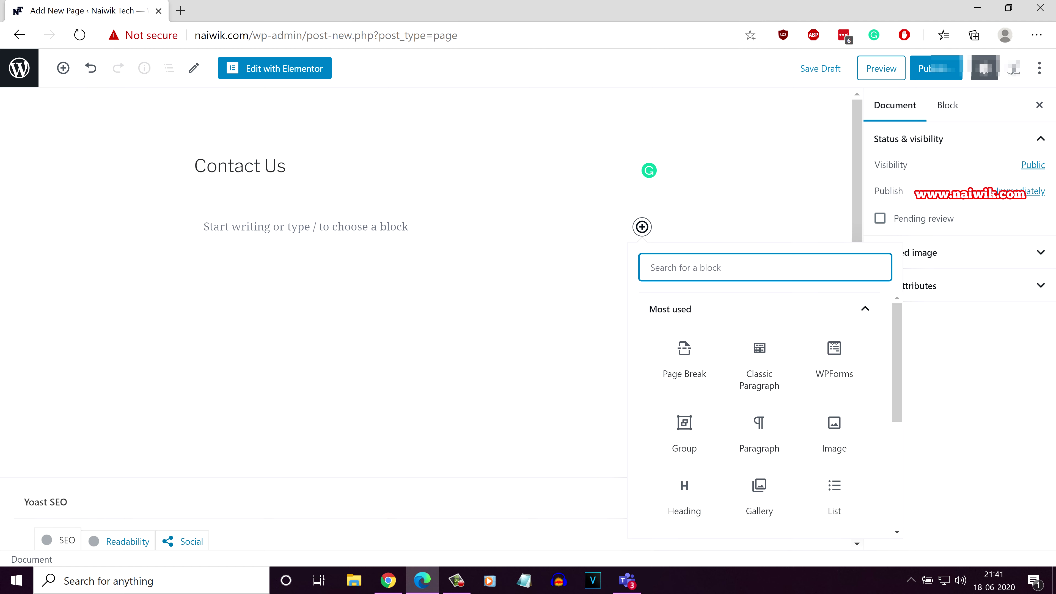
type("wp")
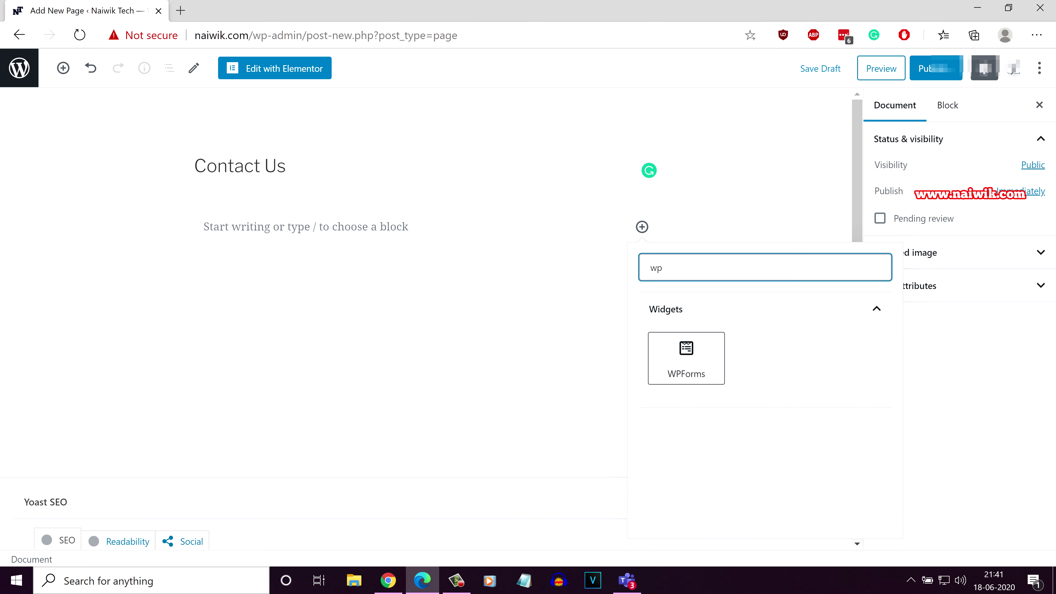
left_click(686, 358)
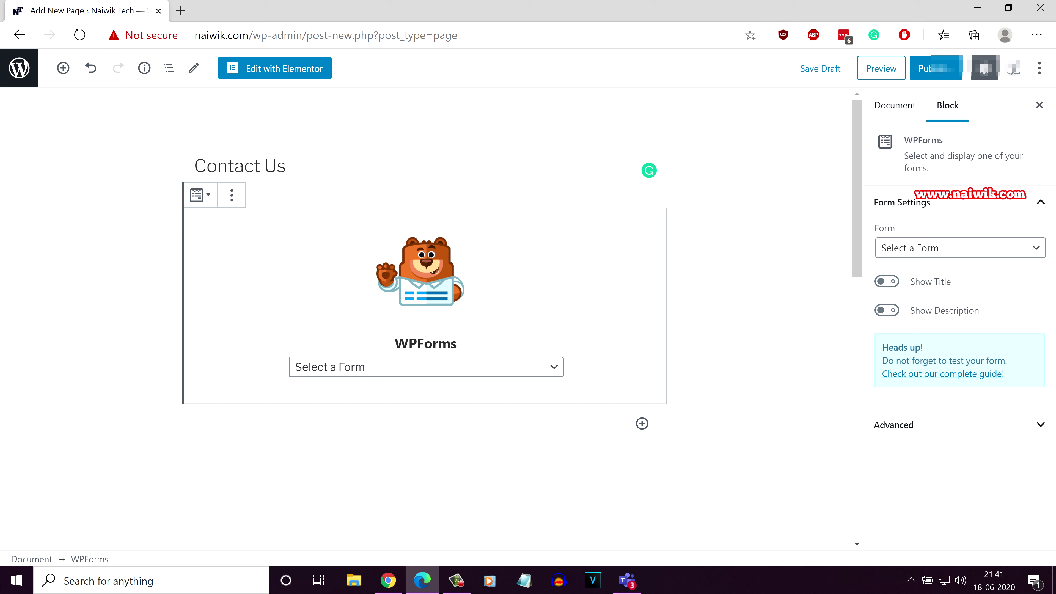
- Choose the Contact Us form in the WPForms block and publish the page
left_click(426, 367)
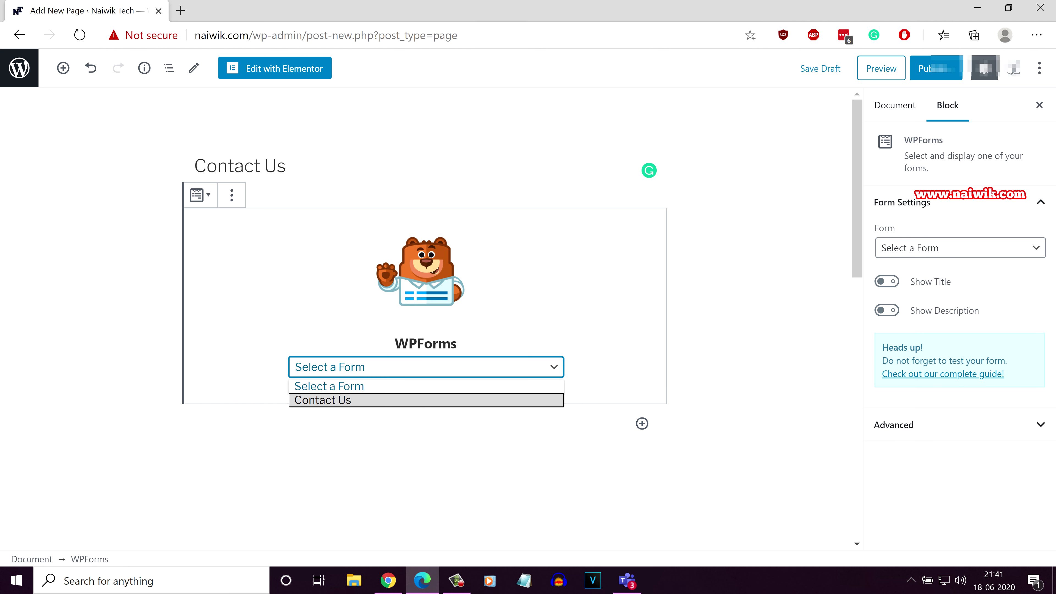
key("Return")
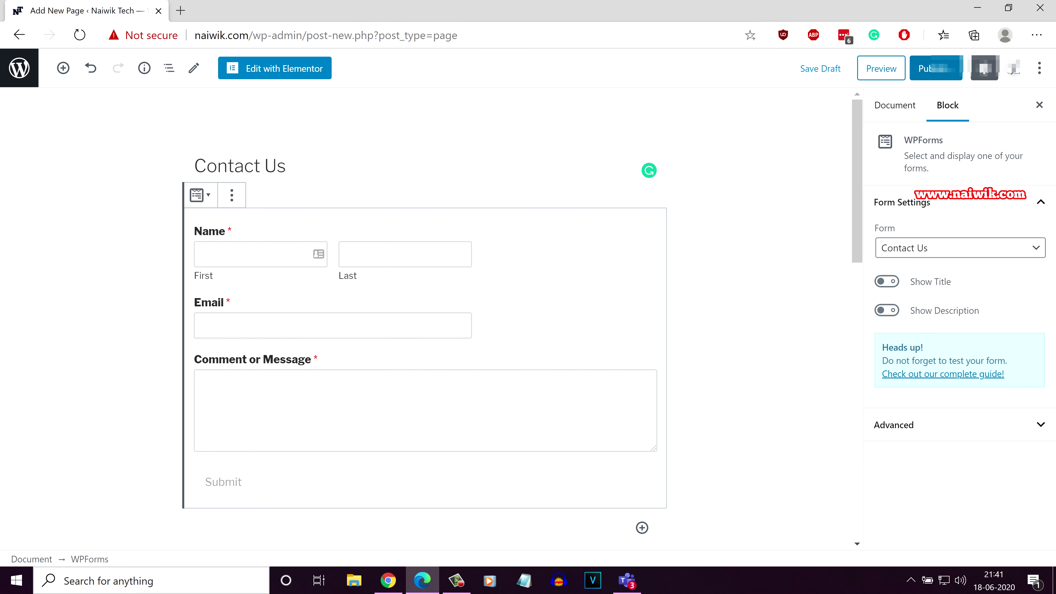
left_click(935, 68)
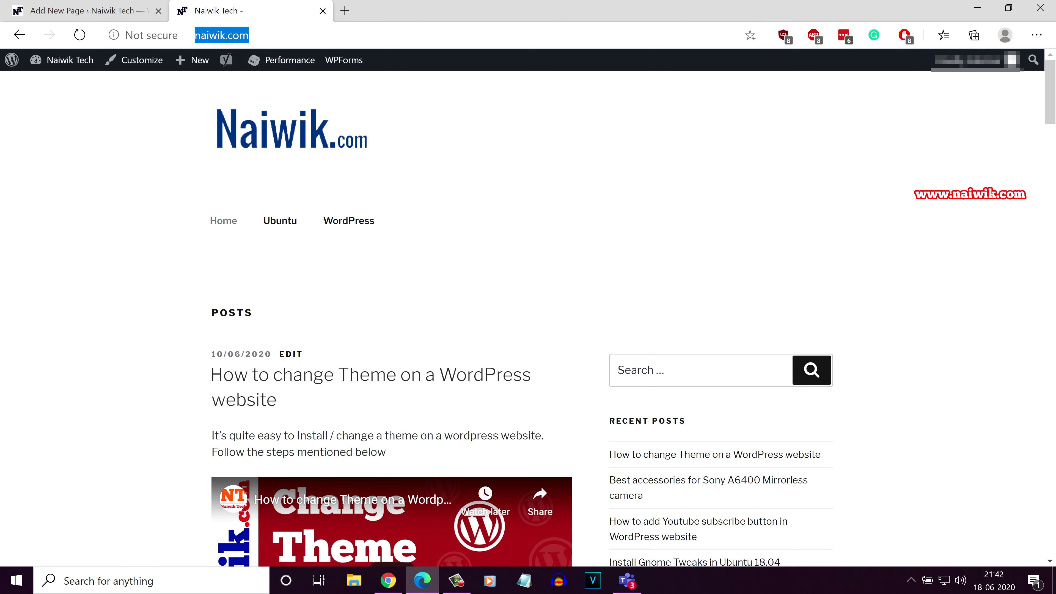
- Back in the admin tab, go to Pages and then Appearance > Menus
left_click(83, 10)
left_click(18, 67)
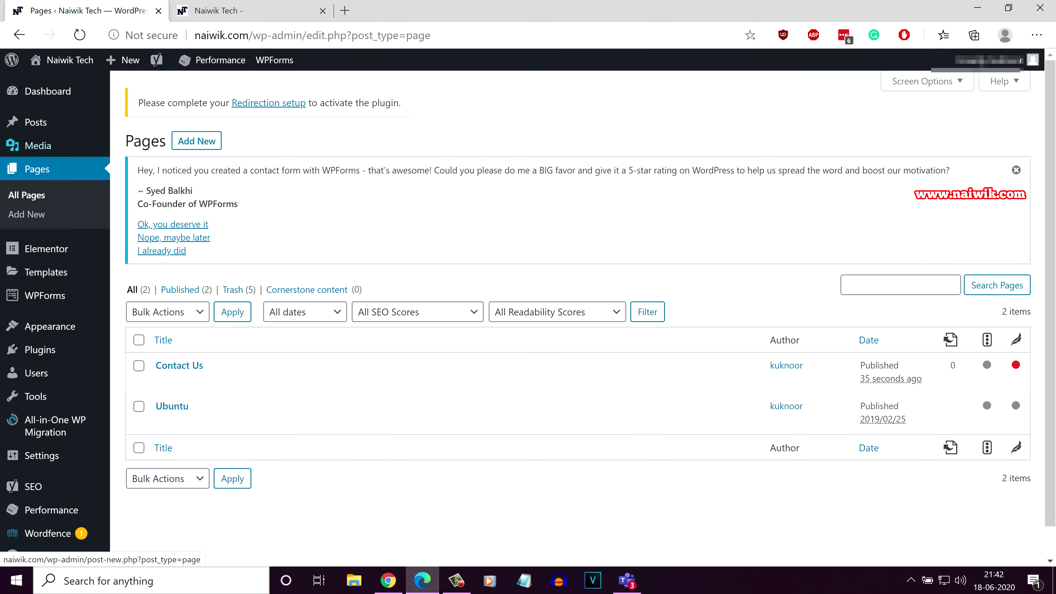
mouse_move(49, 327)
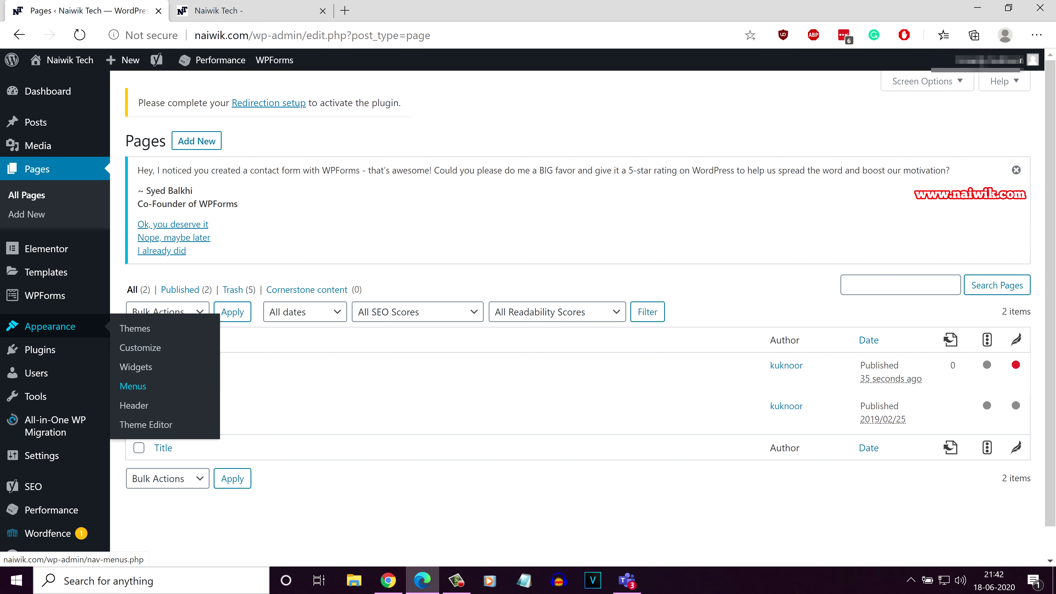
left_click(133, 387)
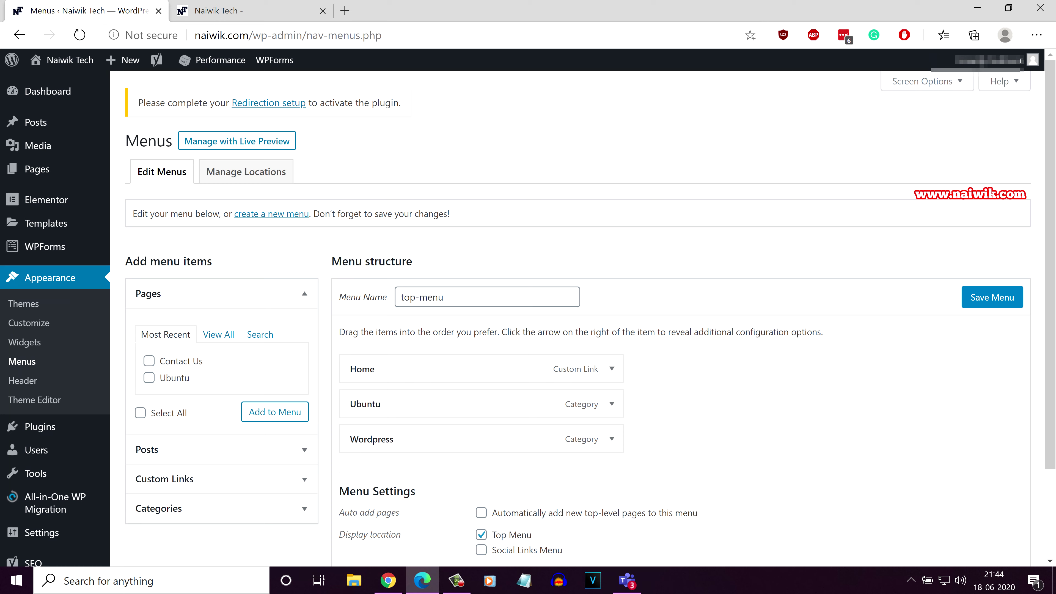
- Add the Contact Us page to top-menu, relabel it 'Contact', and save the menu
left_click(149, 360)
left_click(275, 412)
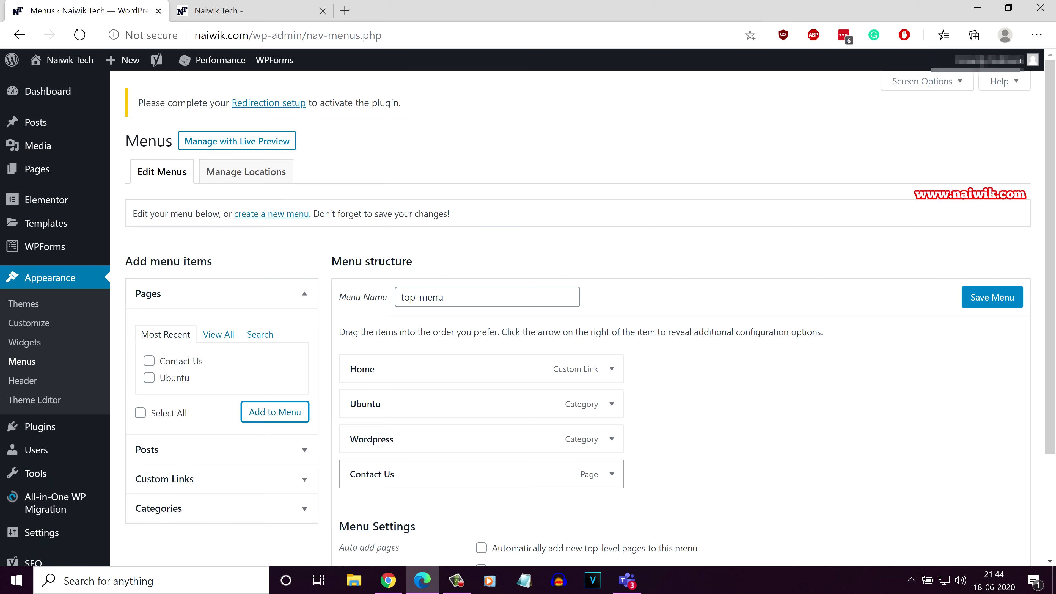
scroll(583, 333, "down", 2)
left_click(612, 397)
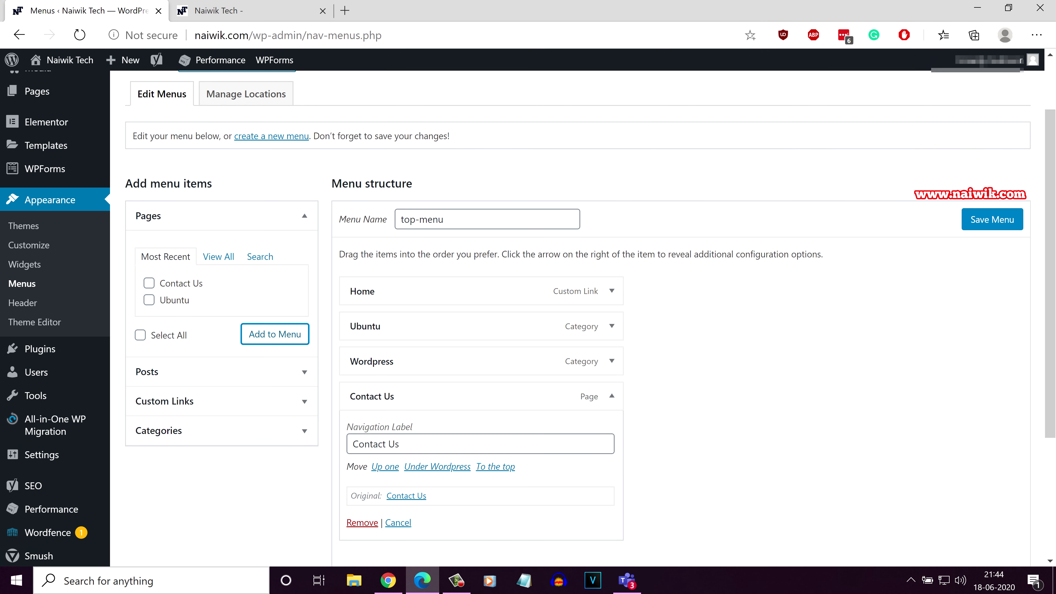
double_click(393, 444)
key("BackSpace")
key("ctrl+a")
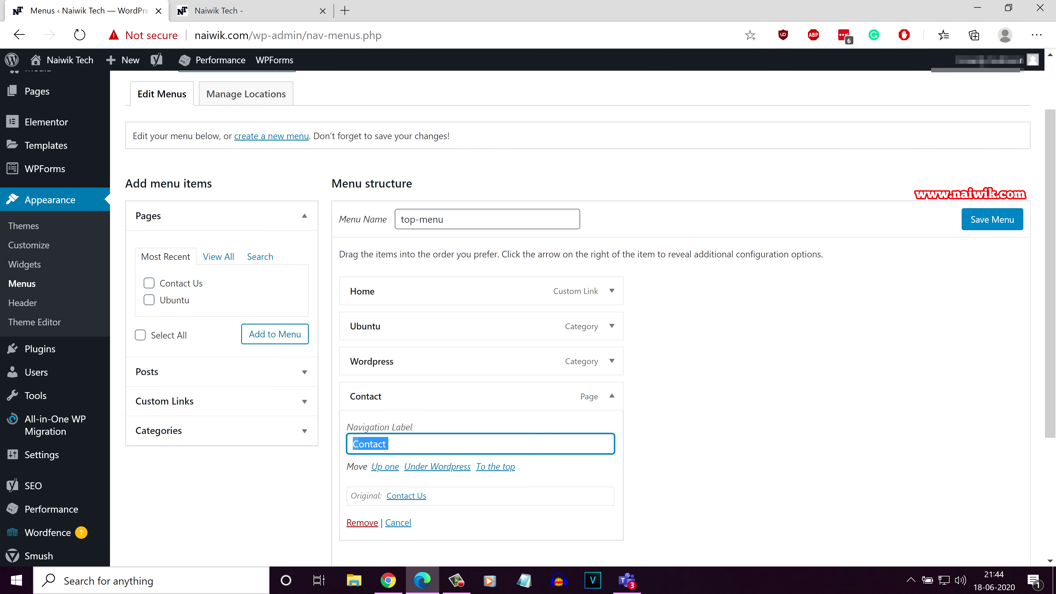
key("Return")
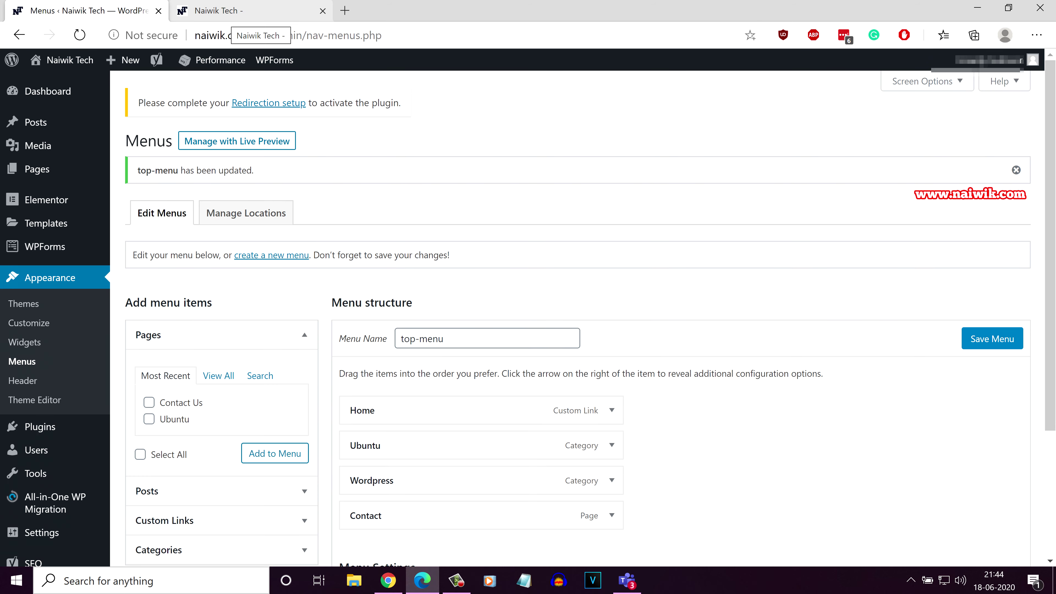
- Reload the live site tab so the new Contact menu item appears
left_click(216, 11)
mouse_move(70, 60)
left_click(80, 35)
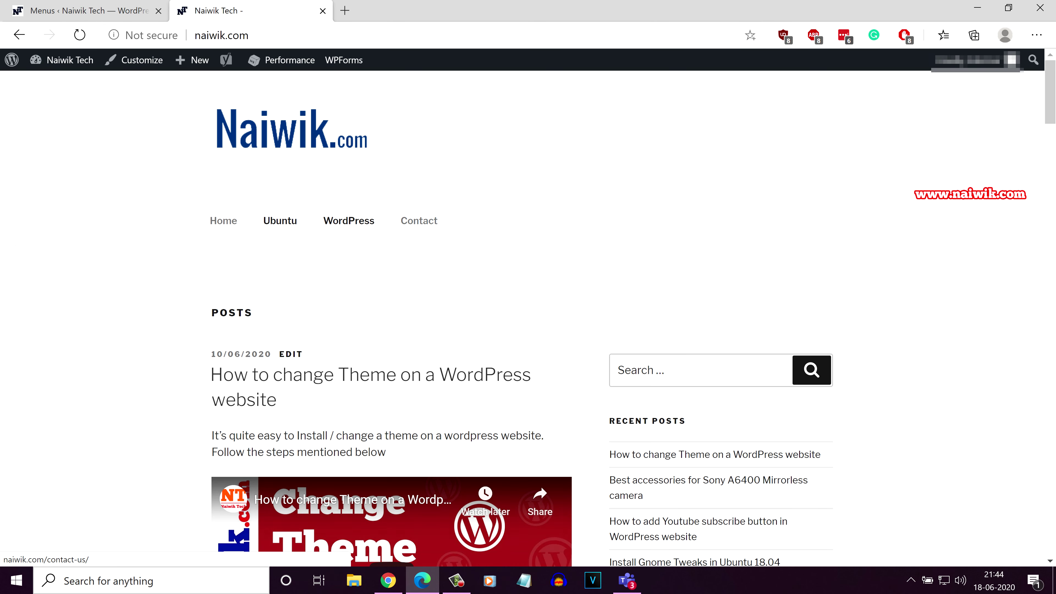
- Follow the Contact menu link and click into the Comment or Message box
left_click(419, 220)
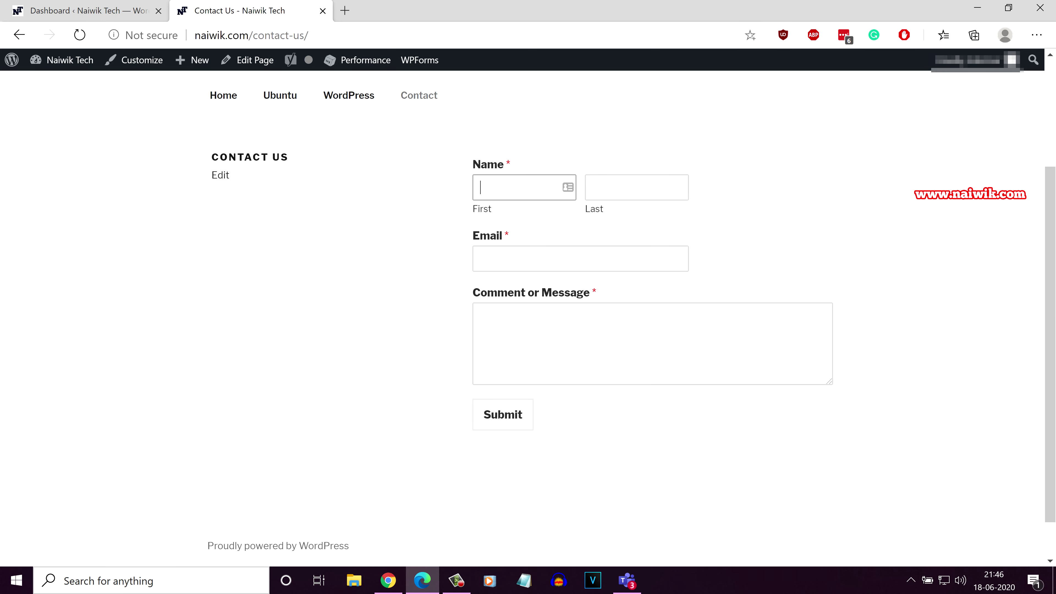
left_click(477, 314)
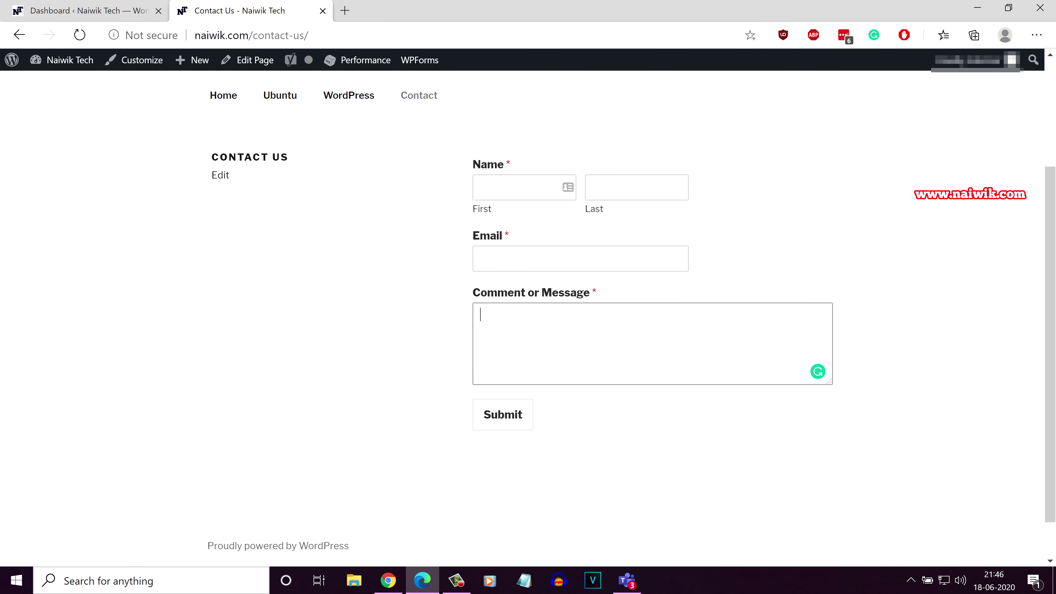